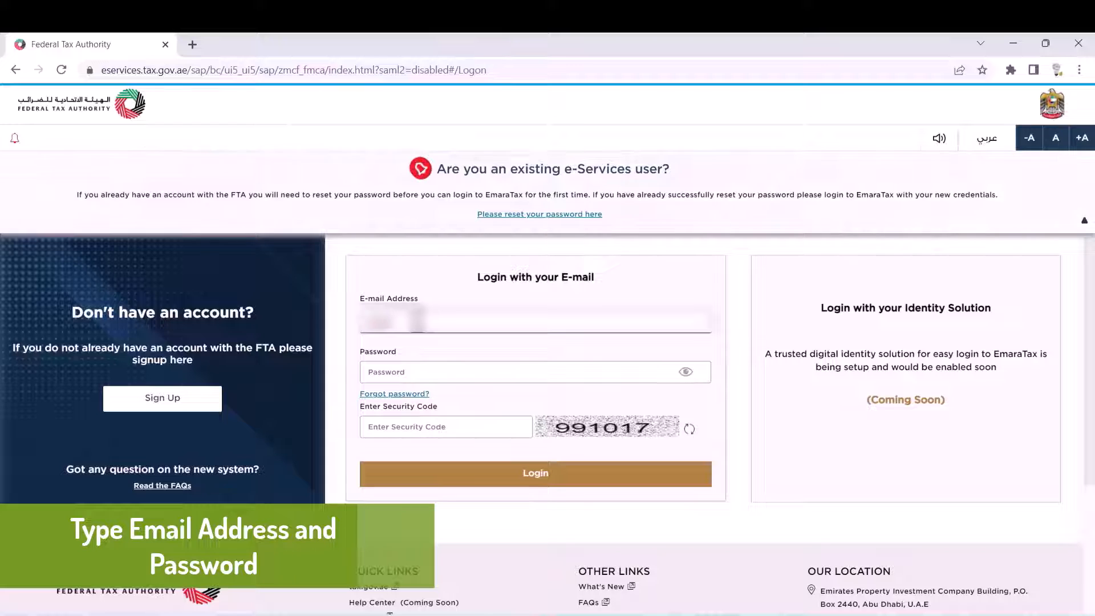
Step: Sign in to EmaraTax with the account e-mail, password and the displayed captcha security code
text(•••••)
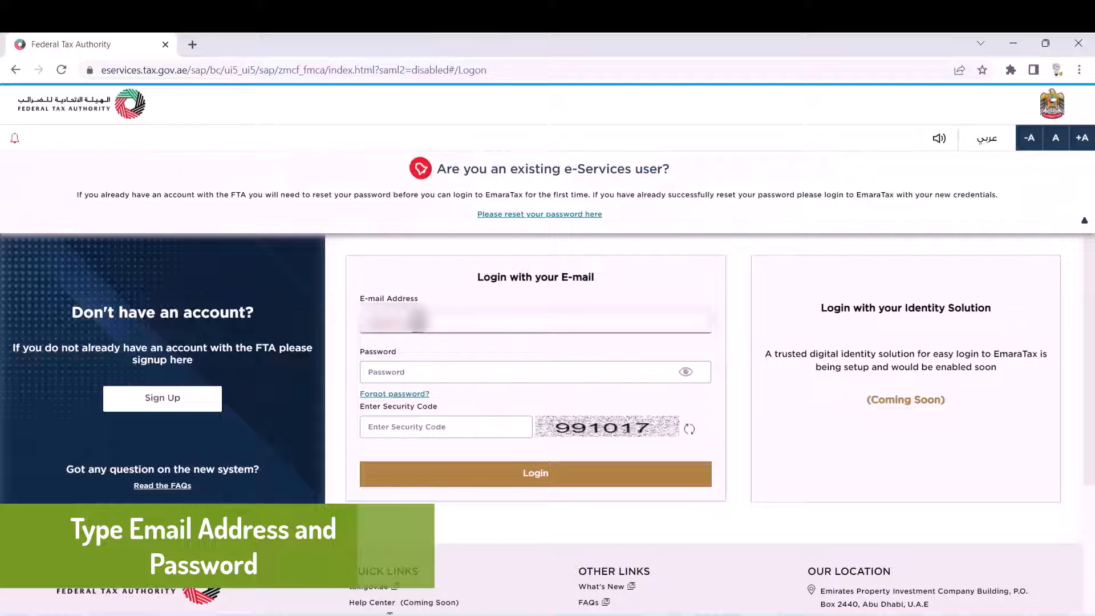
text(••)
click(477, 372)
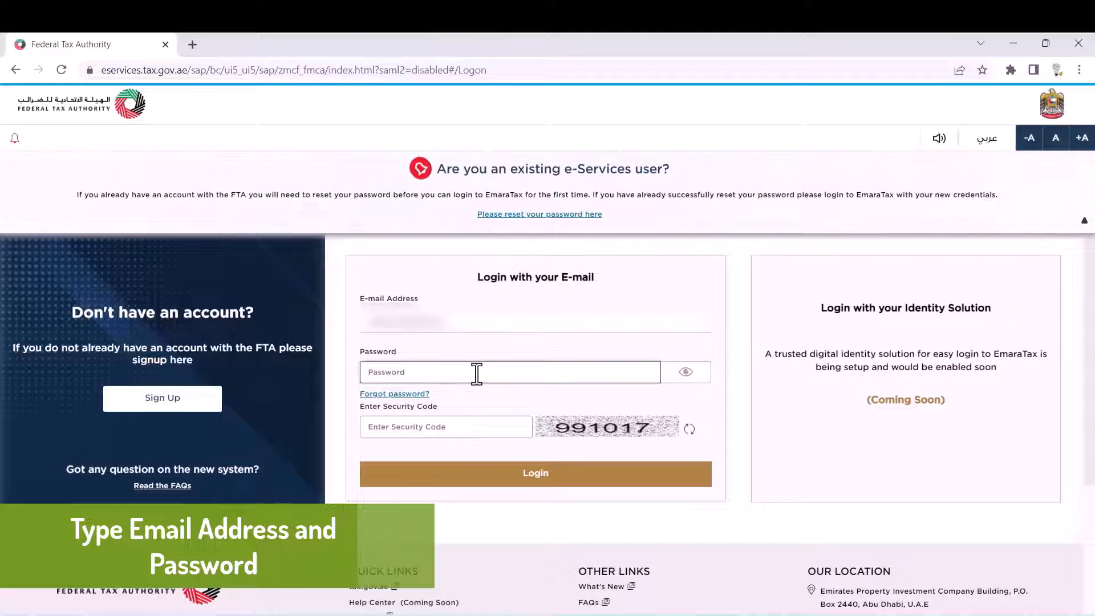
text(••••••••)
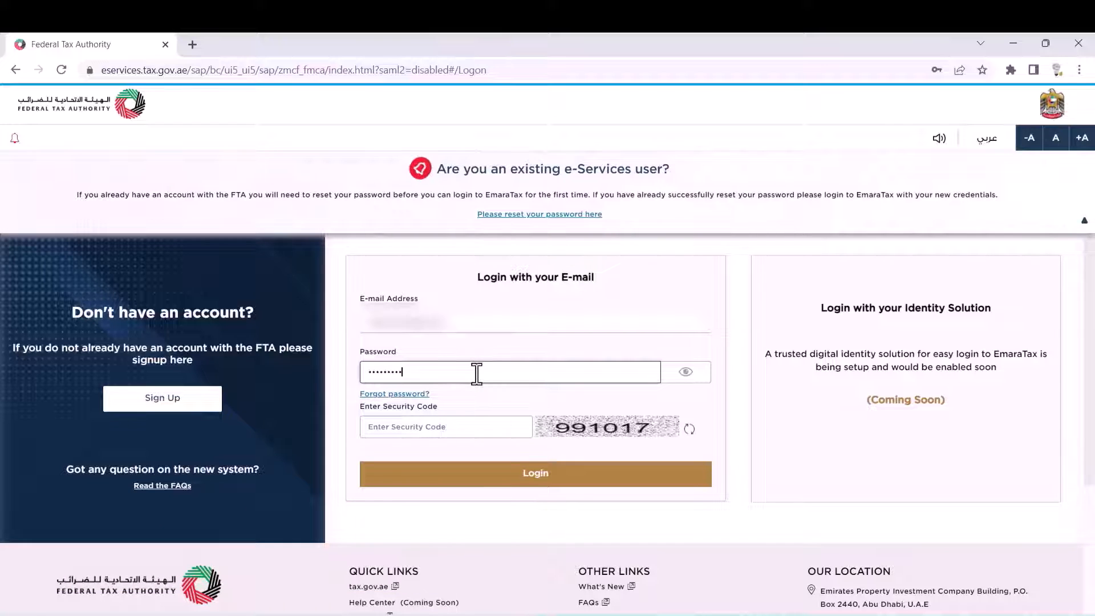
text(••)
click(443, 429)
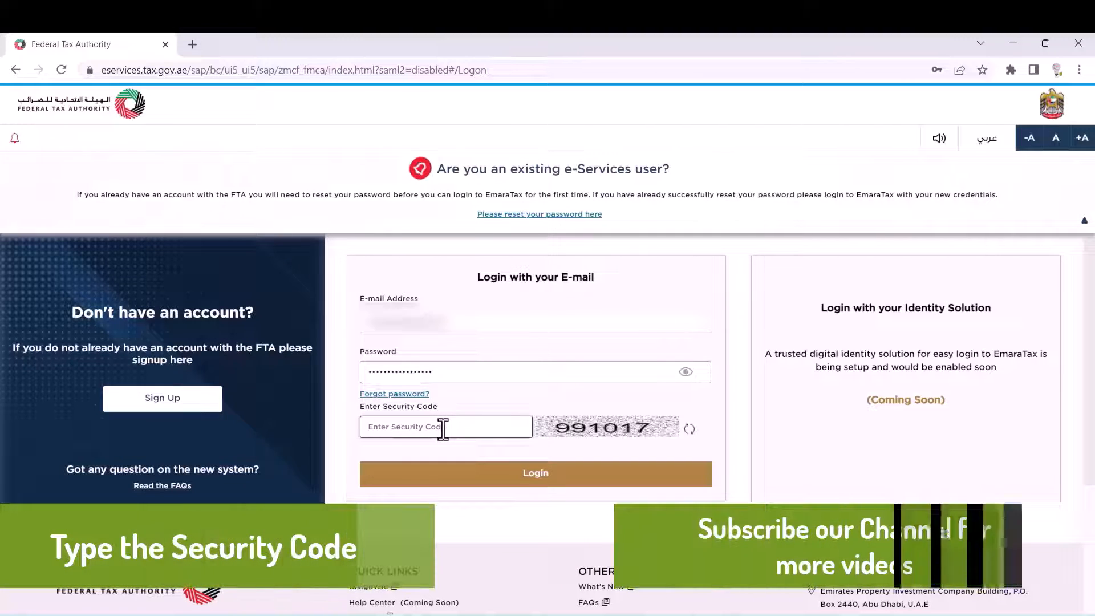
text(991017)
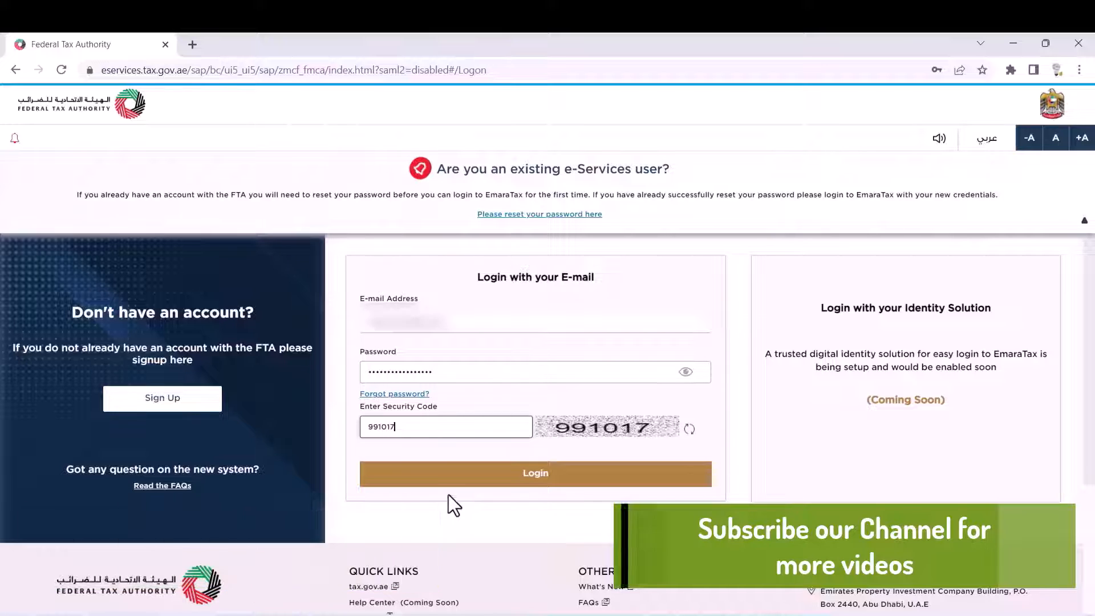
click(467, 474)
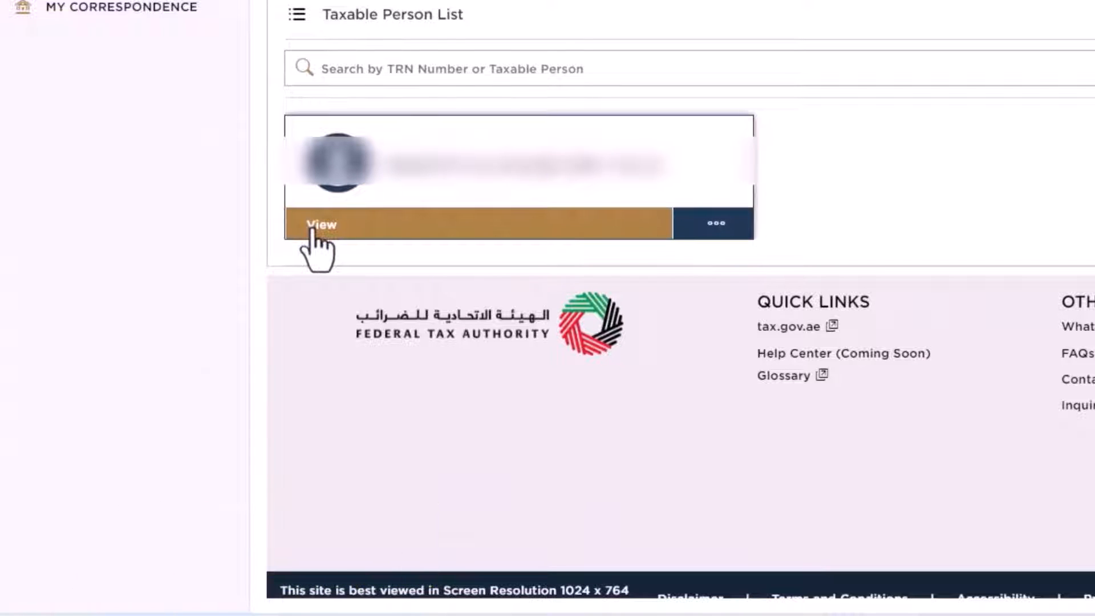
Step: Open the taxable person's dashboard and its VAT 201 VAT return filings list
click(313, 226)
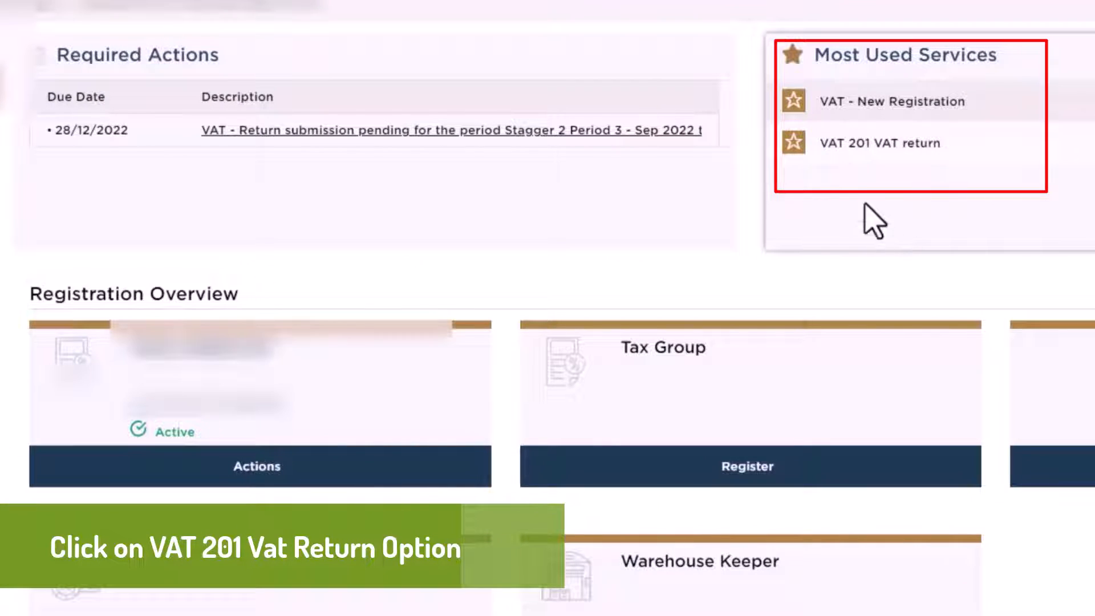
click(830, 165)
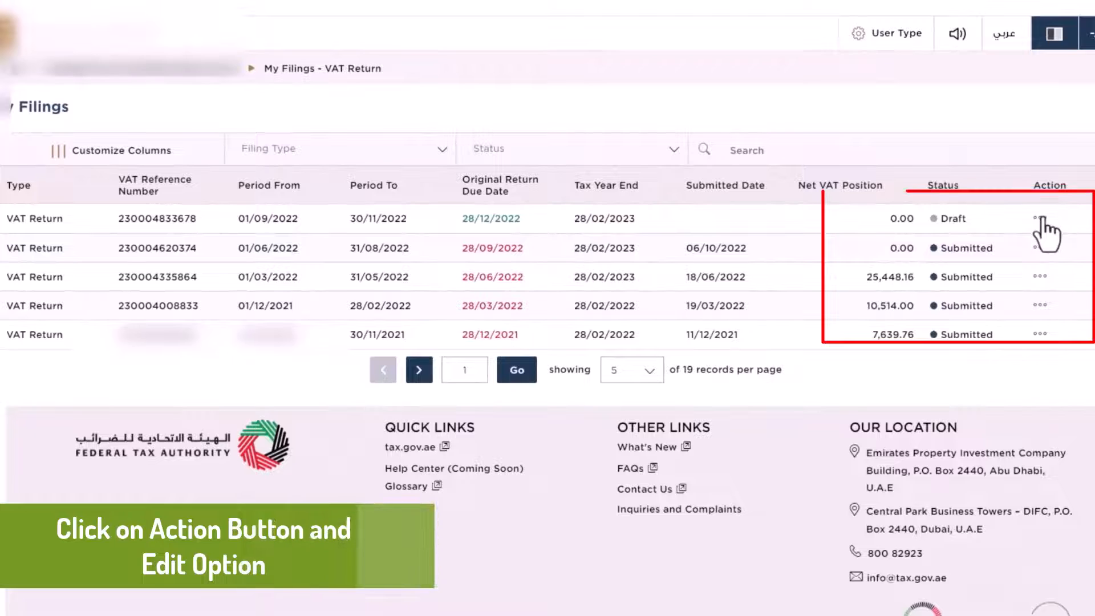
Step: Edit the Draft 01/09/2022–30/11/2022 VAT return from its Action menu
click(1040, 218)
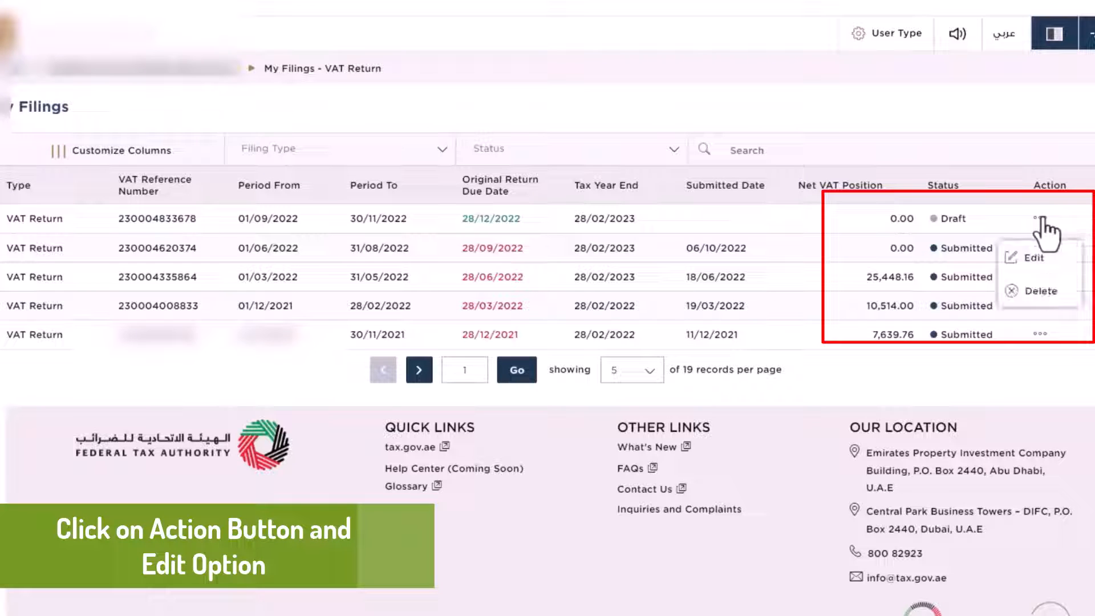
click(1033, 261)
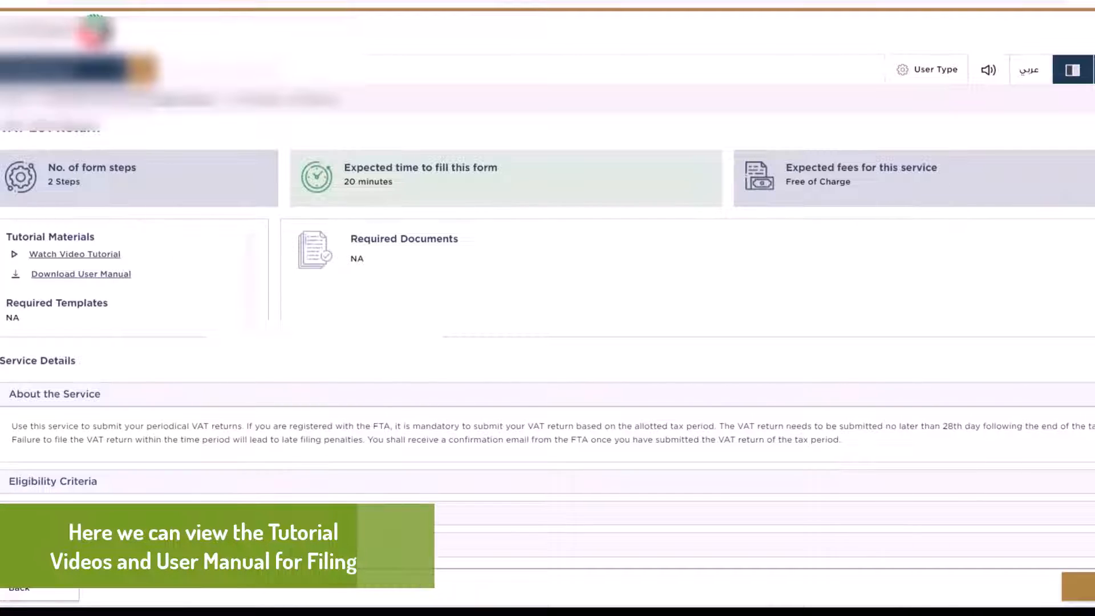
Step: Review the VAT 201 service details and Eligibility Criteria, confirm, and start the return
scroll(548, 337, down, 2)
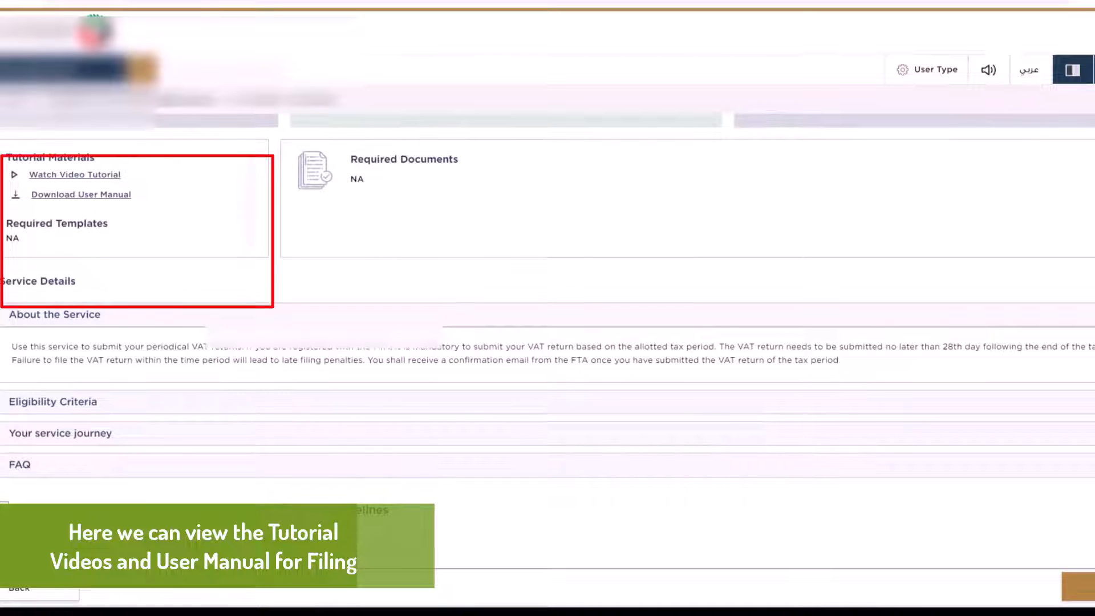
scroll(547, 336, up, 2)
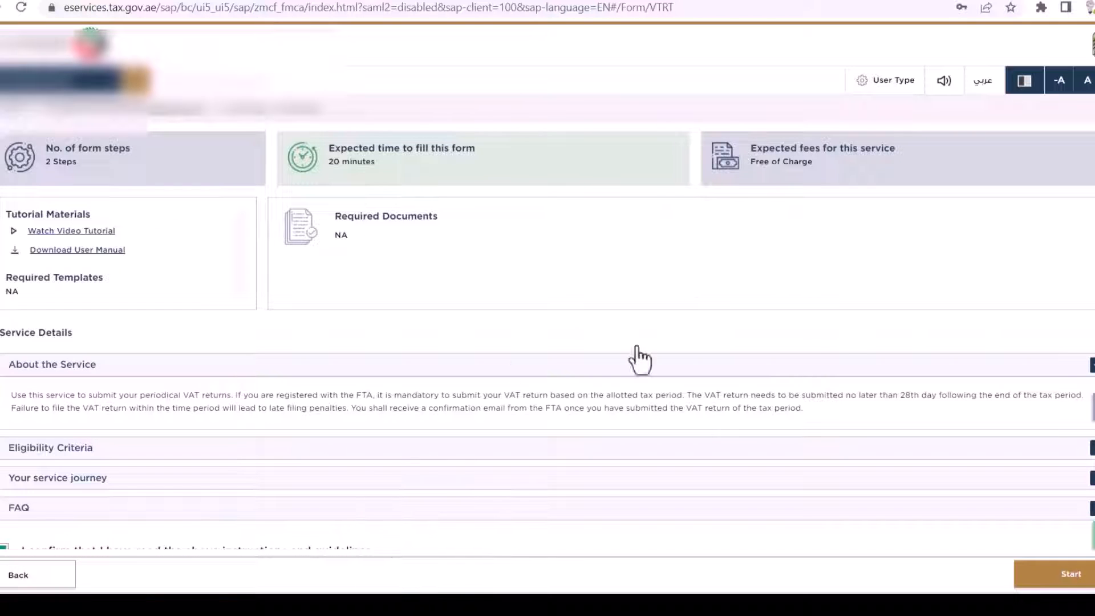
scroll(721, 214, down, 1)
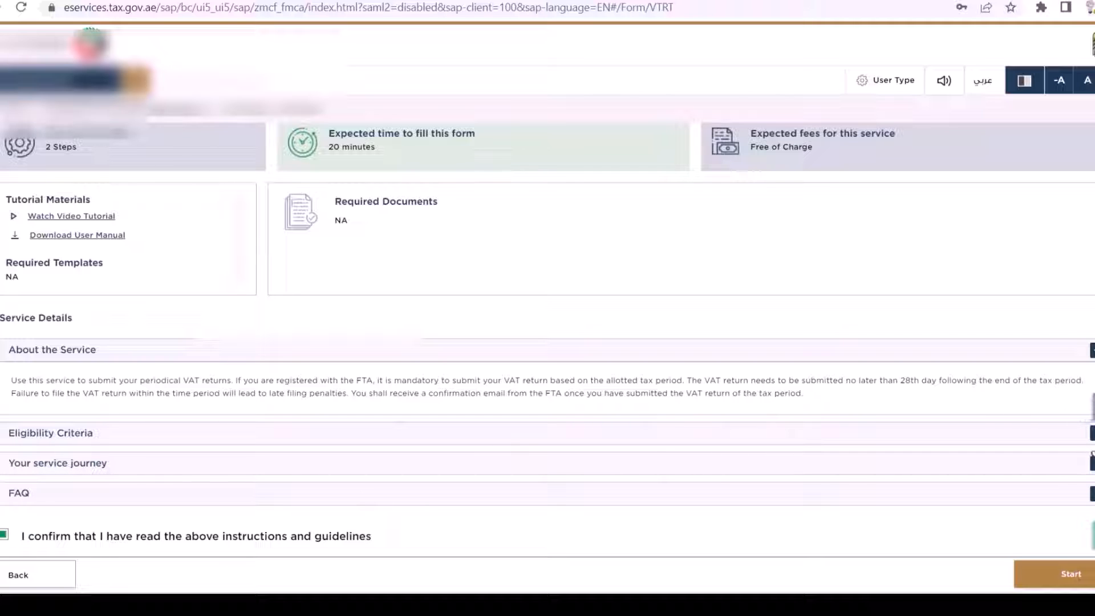
click(1092, 433)
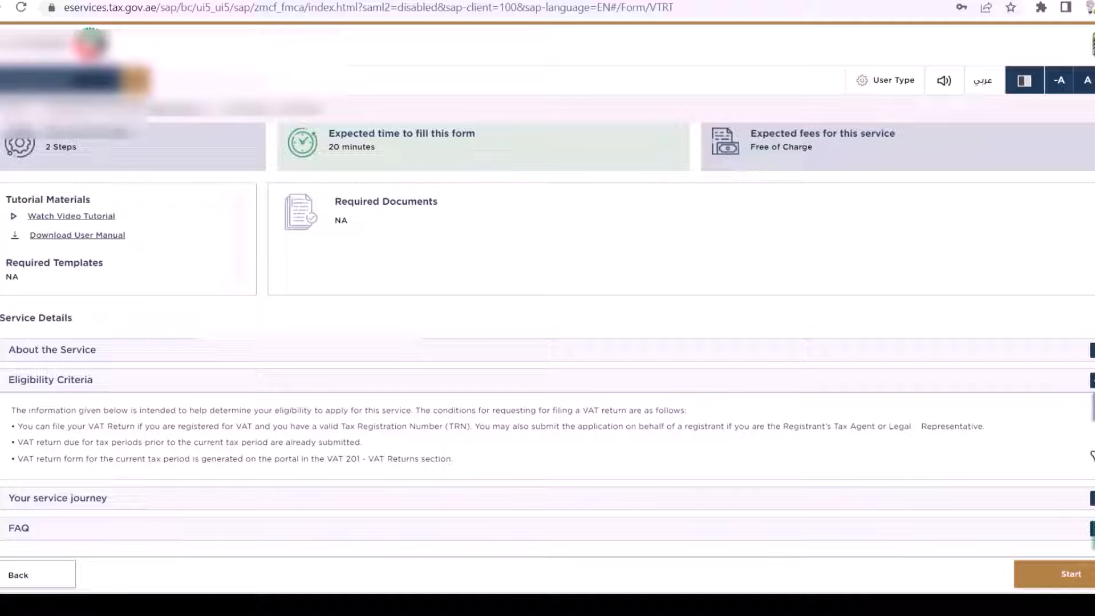
click(1092, 380)
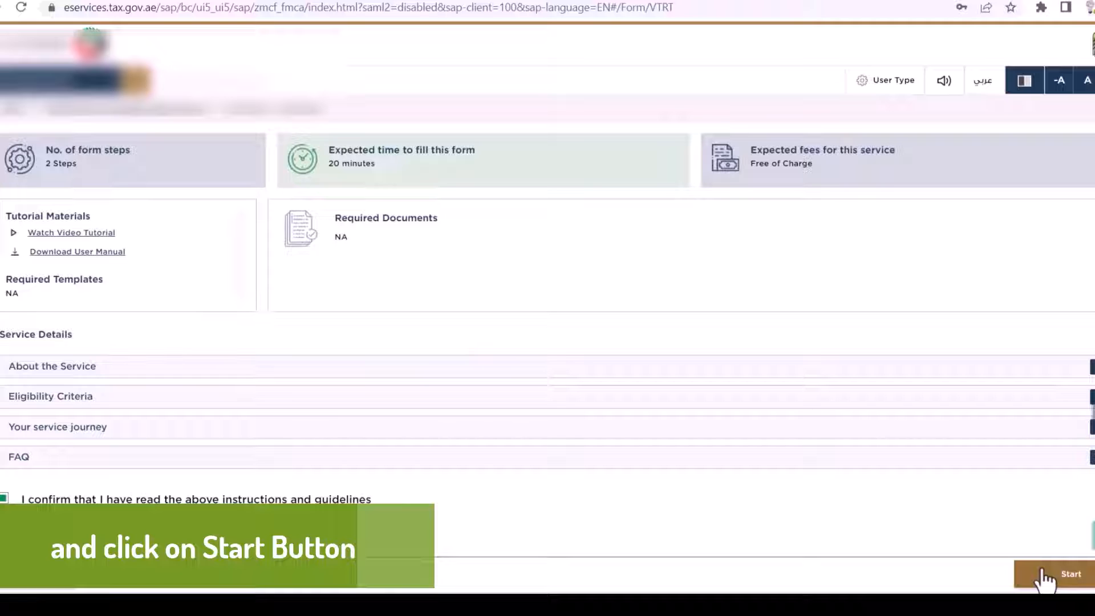
click(1071, 575)
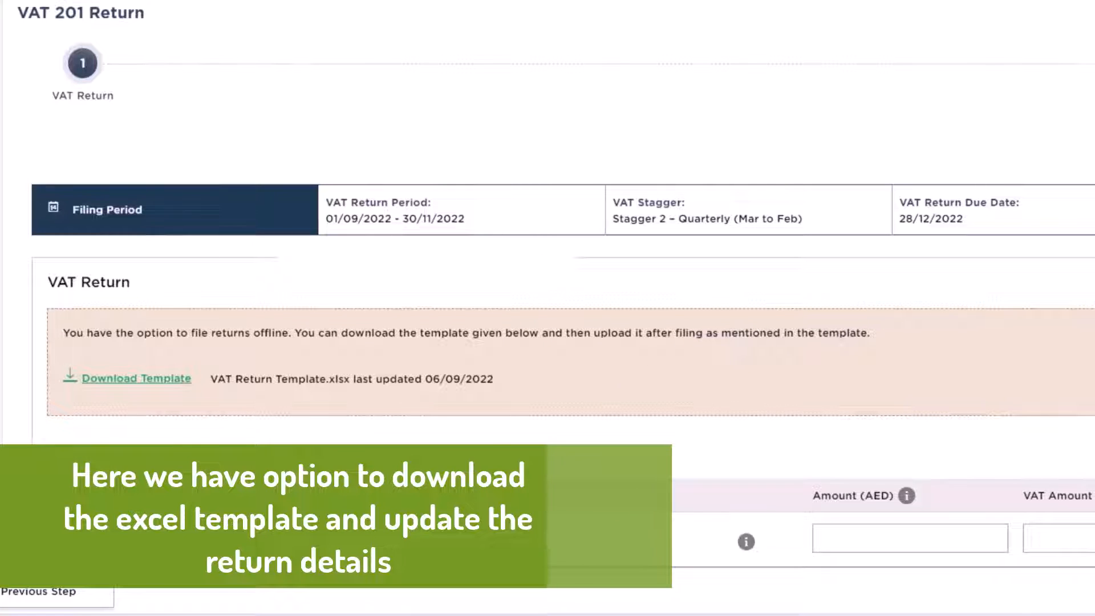
Step: Download the VAT Return Template.xlsx offline template and open it in Excel
click(109, 378)
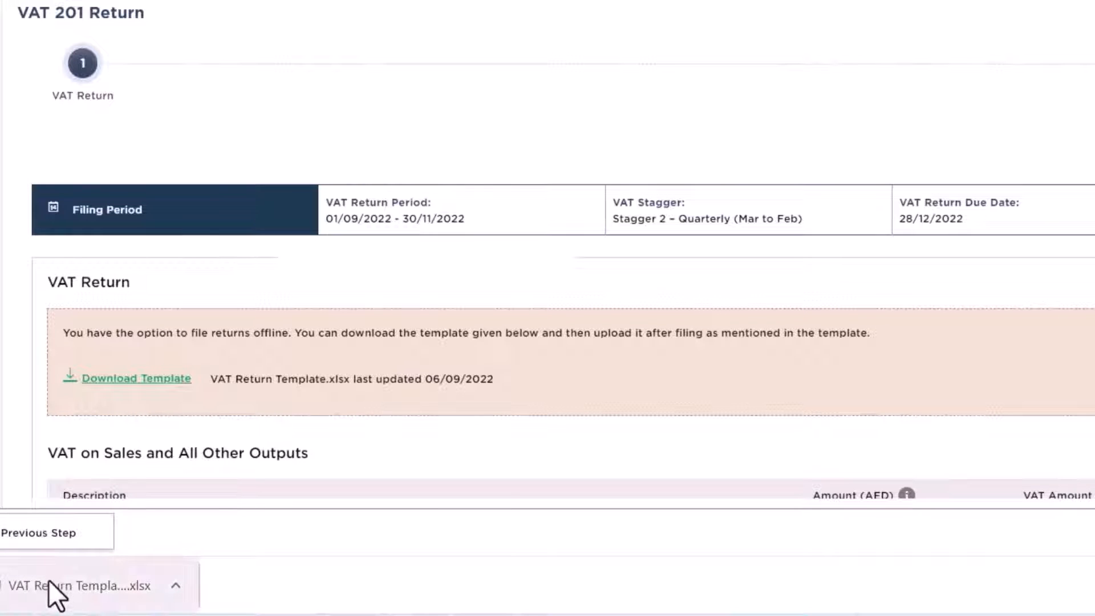
click(48, 580)
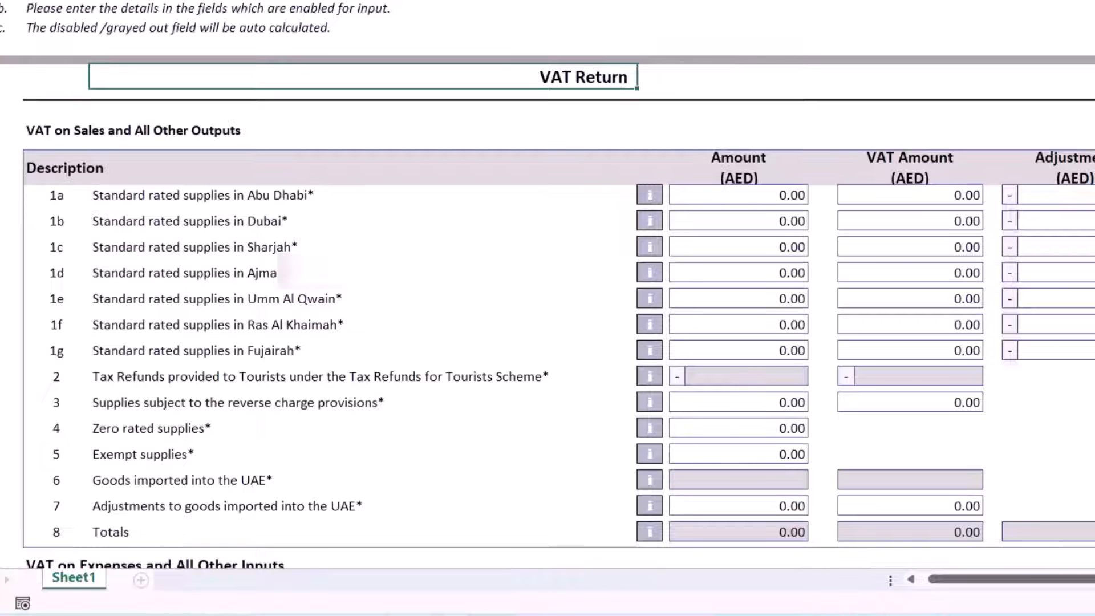
Step: Scroll through the Excel template's sales, expenses and Net VAT Due sections
scroll(547, 285, down, 10)
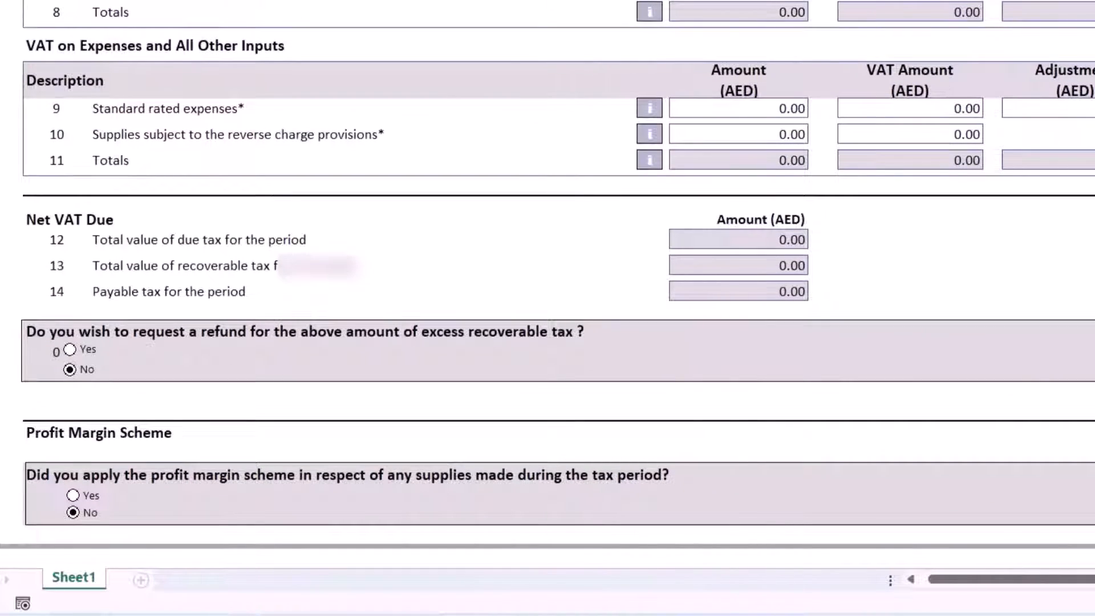
scroll(548, 279, up, 1)
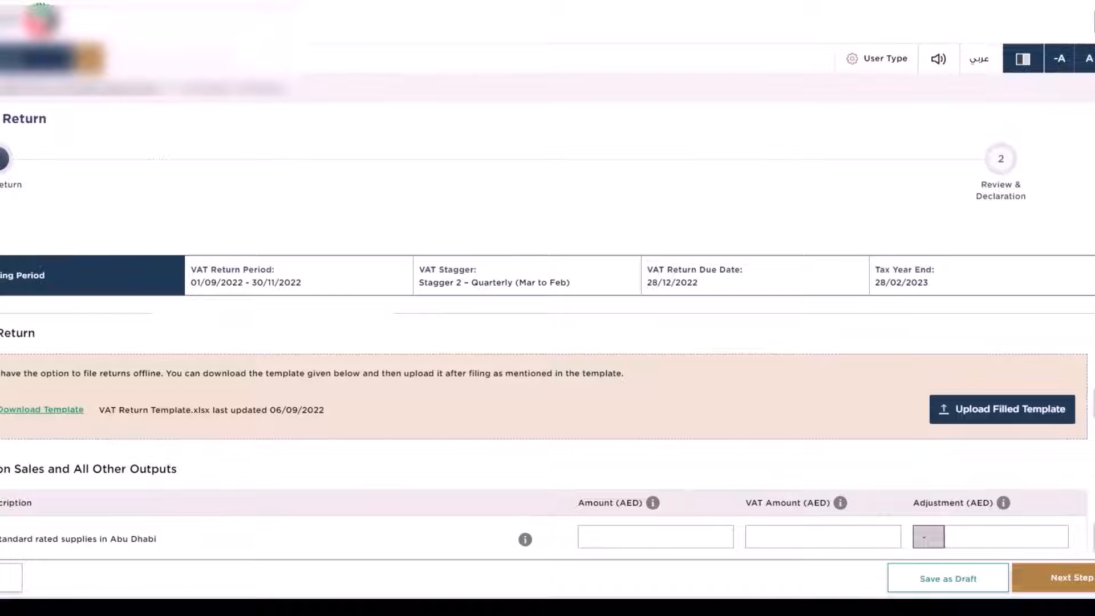
Step: Enter 0.00 amounts and VAT for Abu Dhabi, Dubai and Sharjah (lines 1a–1c)
scroll(548, 342, down, 2)
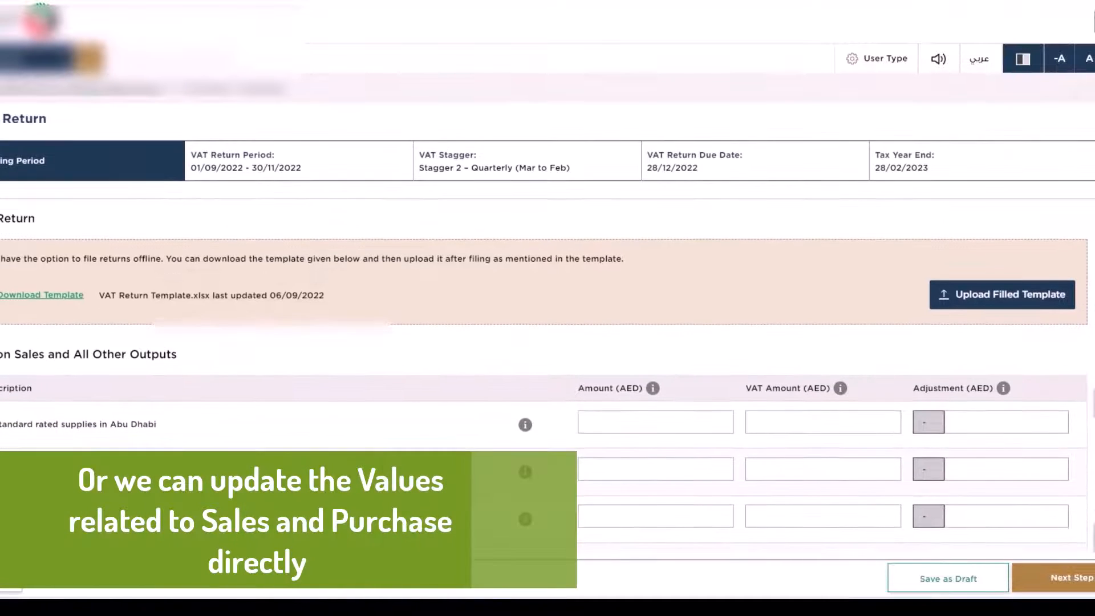
scroll(548, 342, down, 2)
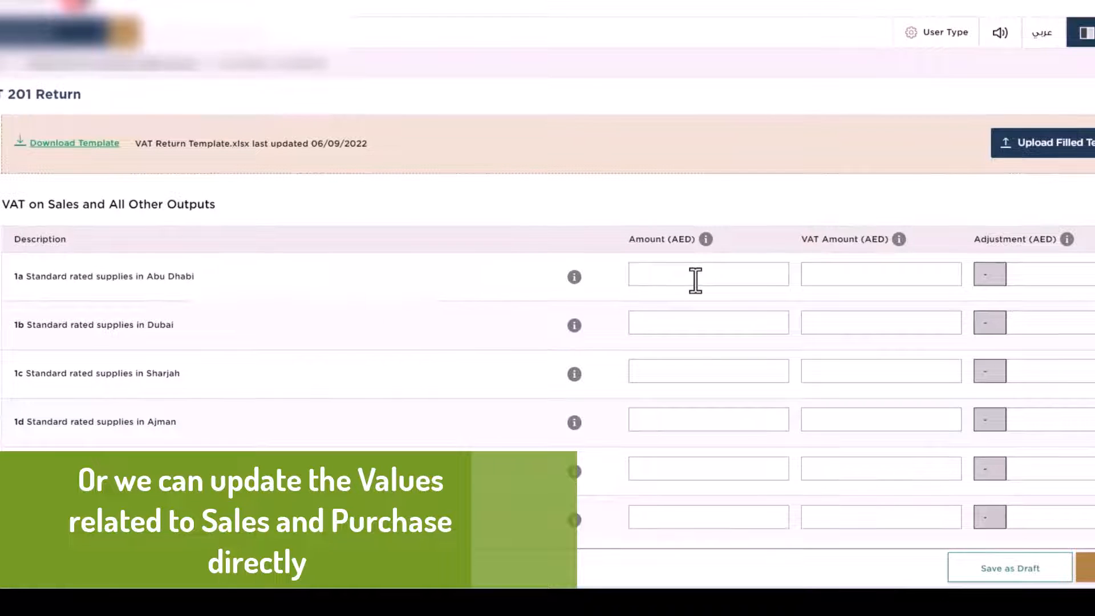
click(695, 279)
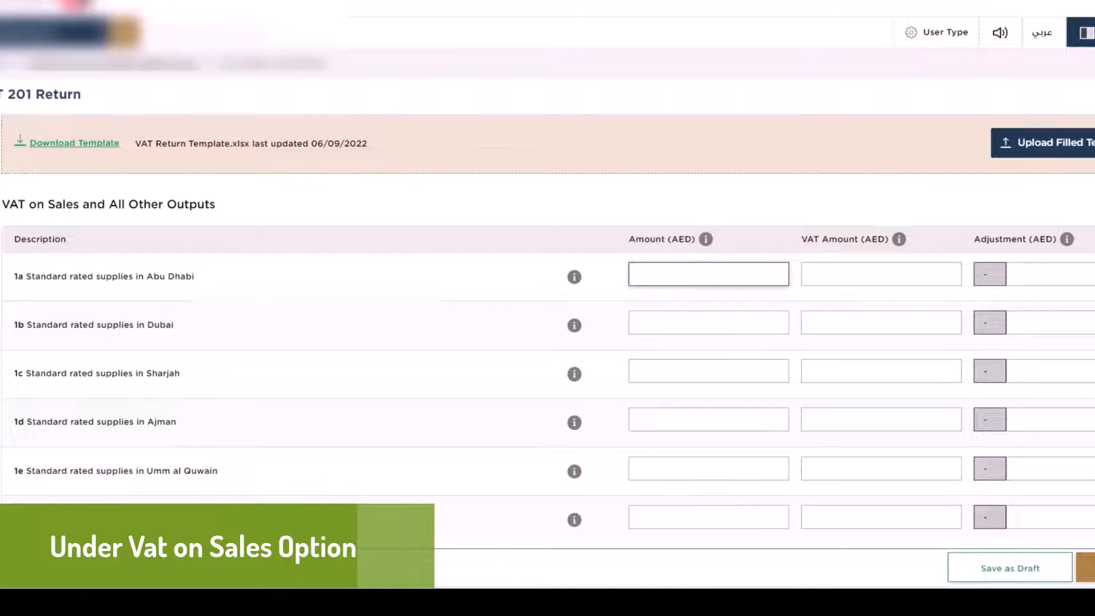
key(Tab)
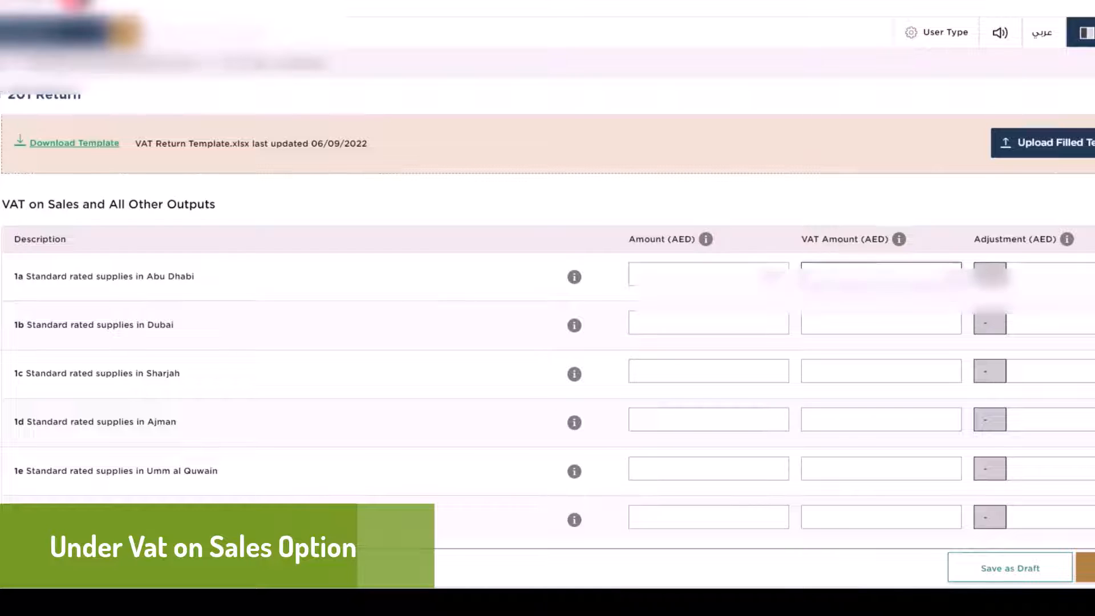
click(779, 322)
key(Tab)
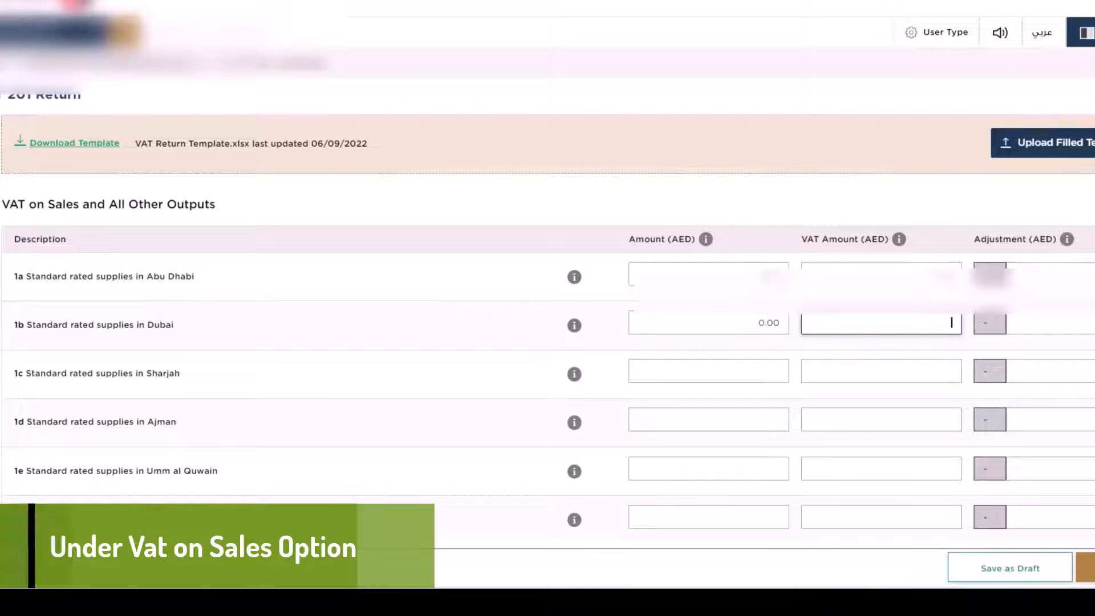
key(Tab)
key(Tab)
key(Tab)
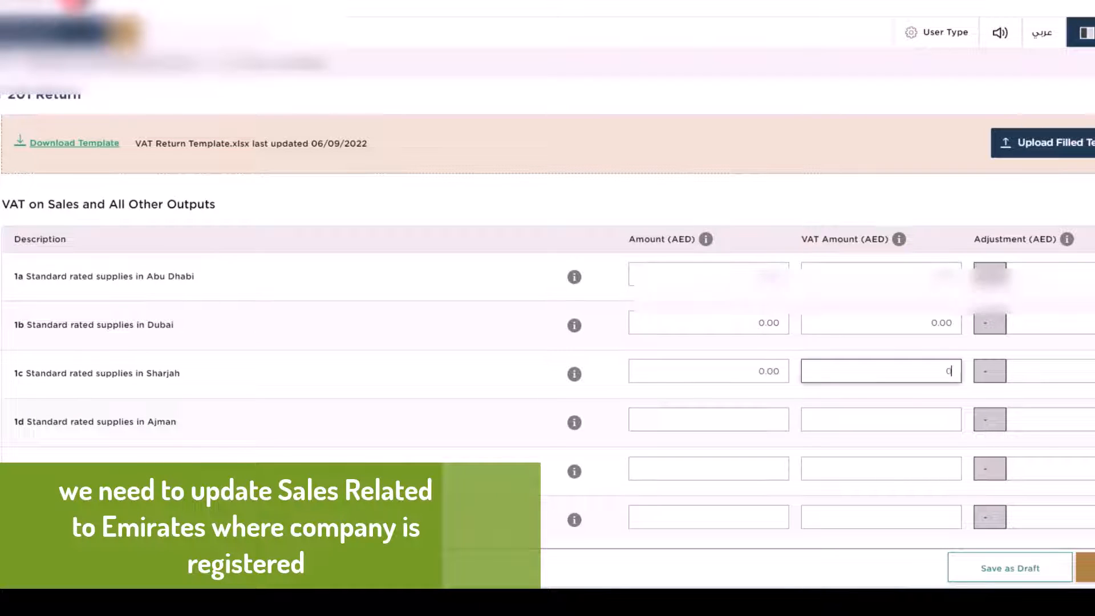
Step: Enter 0.00 amounts and VAT for Ajman through Fujairah (lines 1d–1g)
key(Tab)
key(Tab)
text(0)
key(Tab)
text(0)
key(Tab)
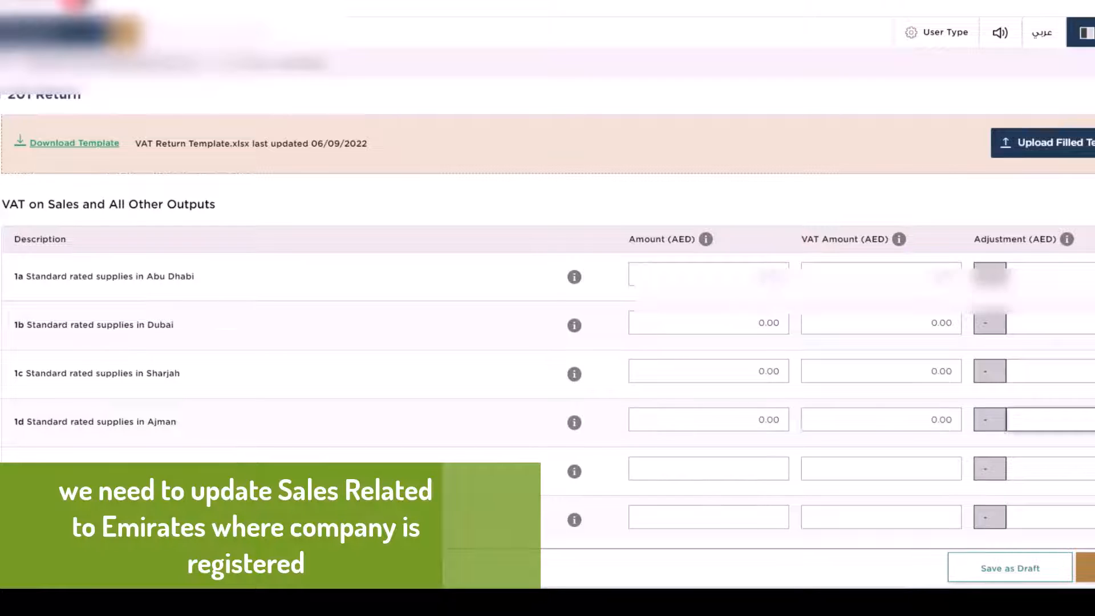
key(Tab)
text(0)
text(0)
key(Tab)
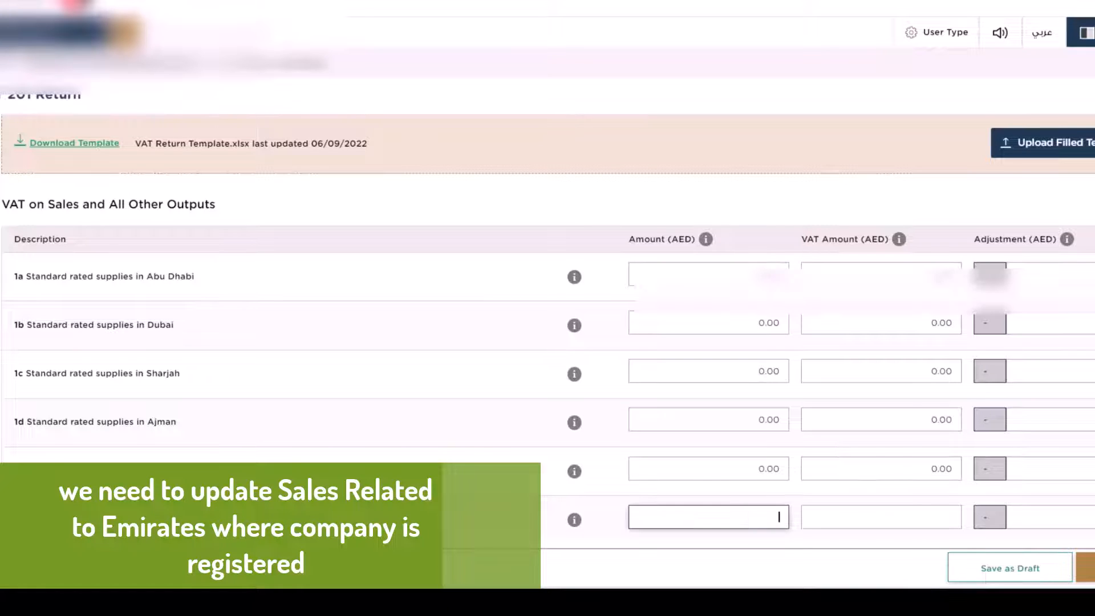
text(0)
key(Tab)
text(0)
key(Tab)
key(Tab)
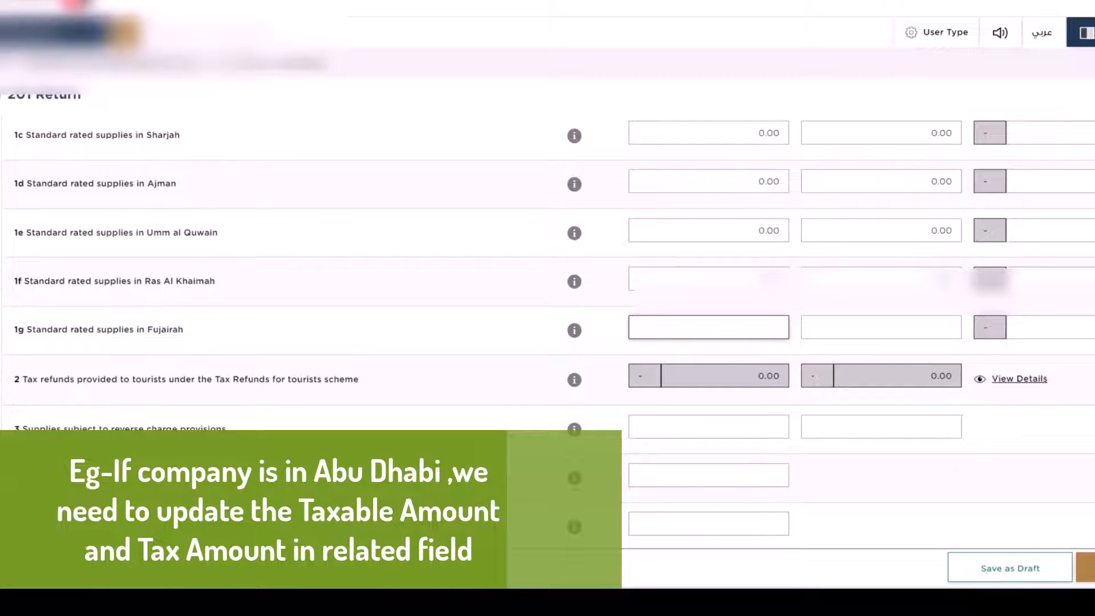
key(Tab)
key(Tab)
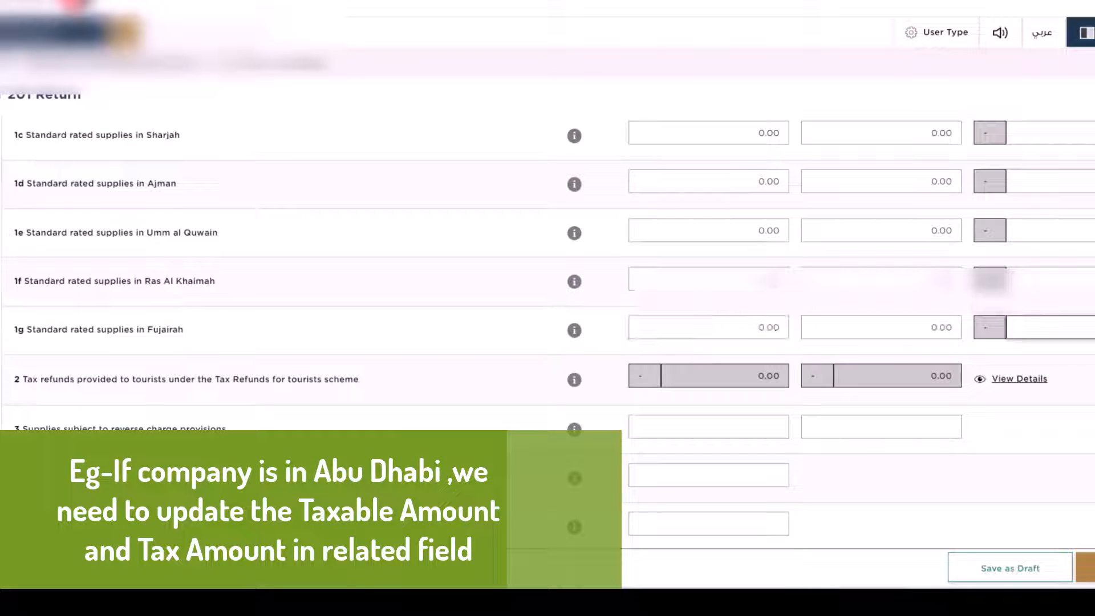
key(Tab)
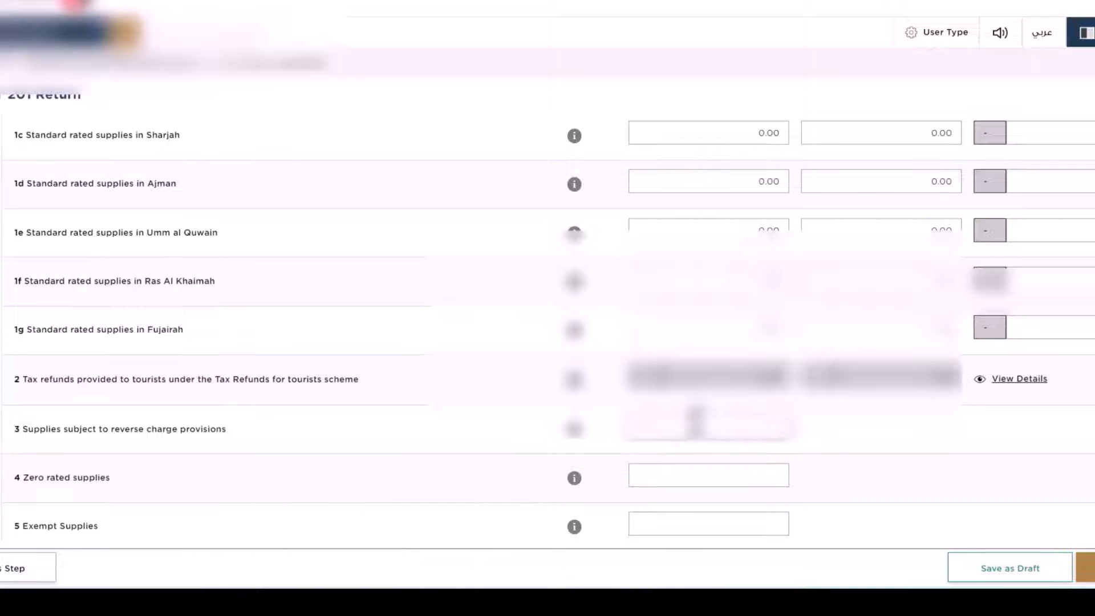
Step: Enter 0.00 for zero rated supplies, exempt supplies and the row 7 VAT amount
key(Tab)
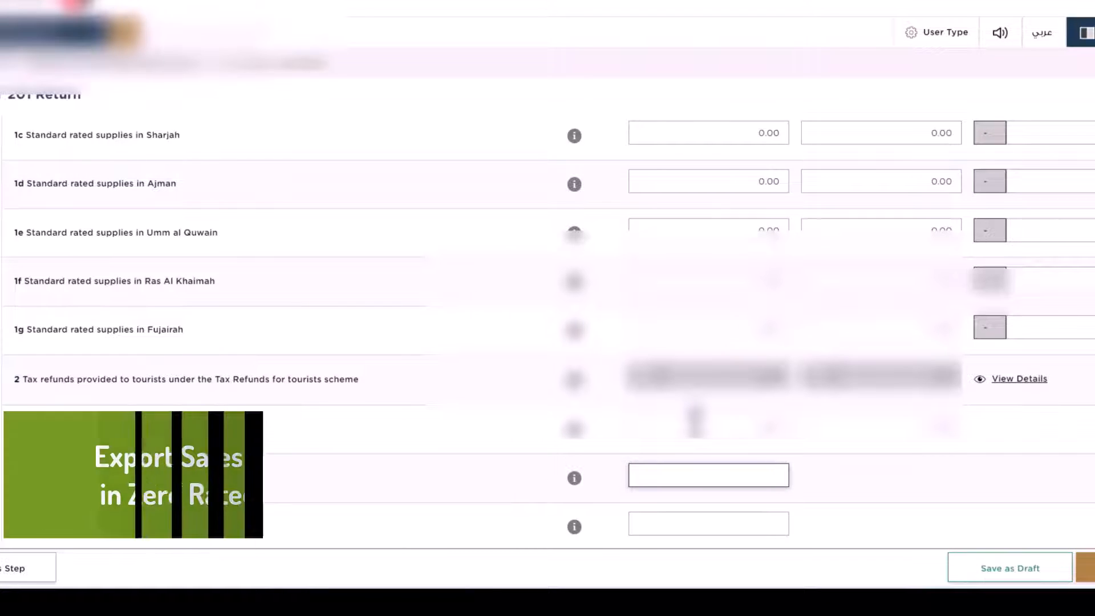
text(0)
key(Tab)
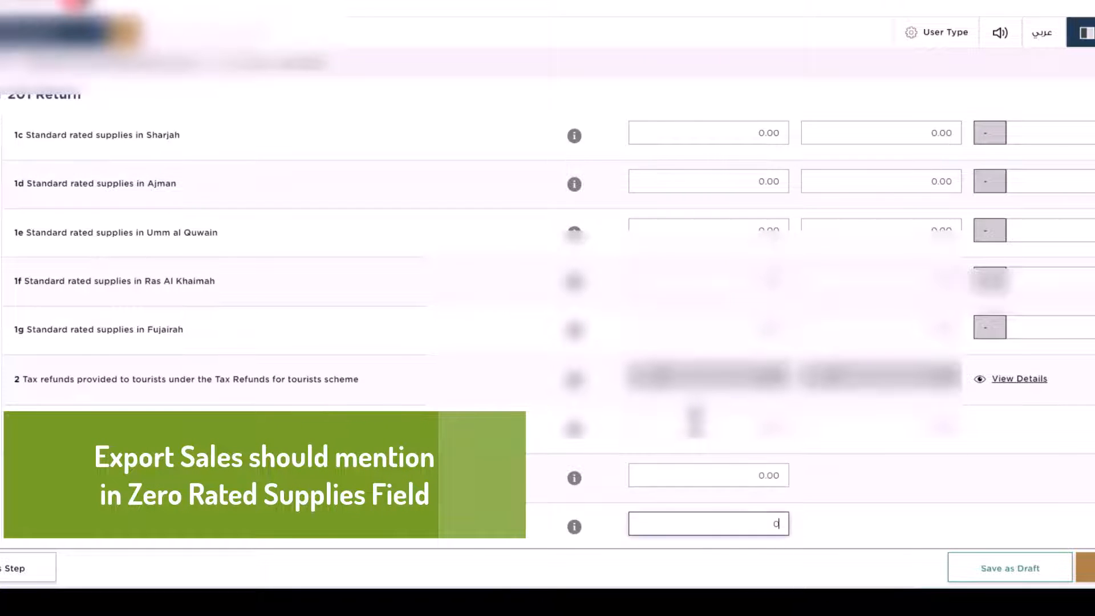
text(0)
scroll(695, 422, down, 4)
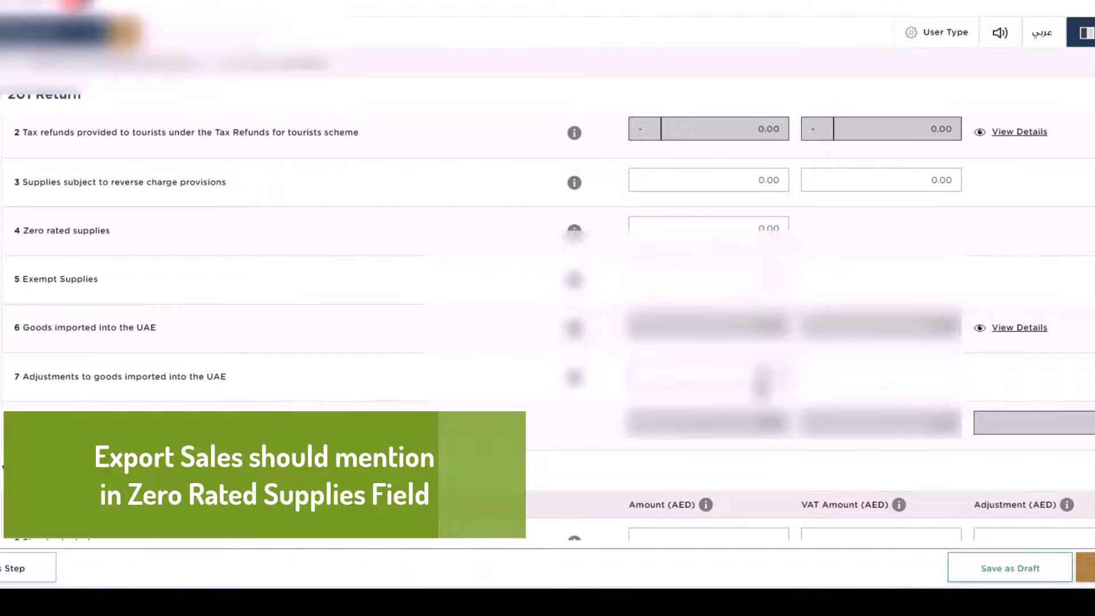
key(Tab)
text(0)
key(Tab)
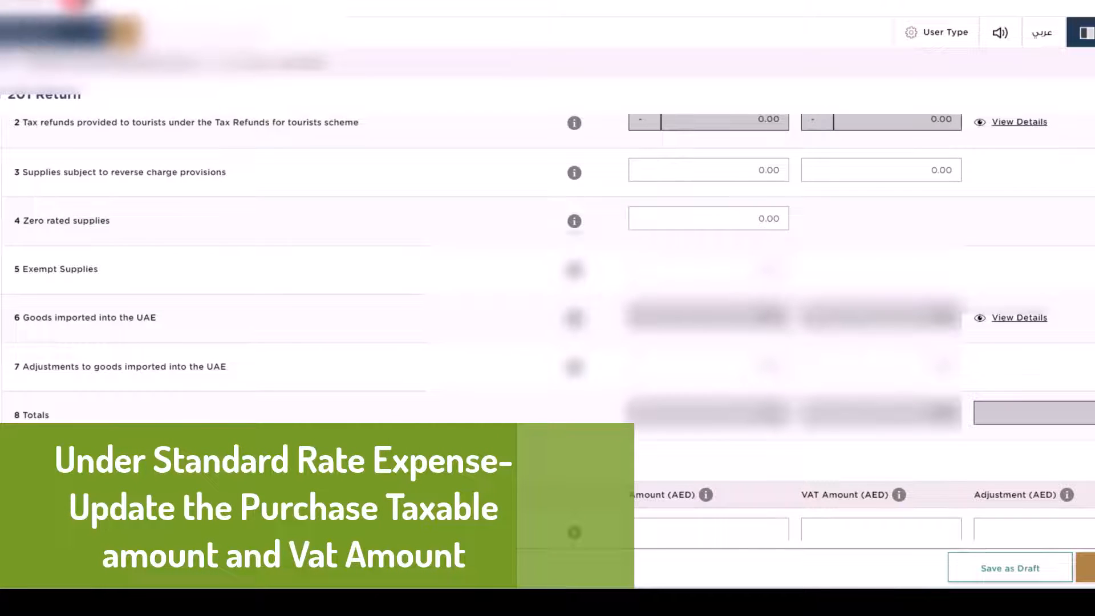
Step: Fill standard rated expenses (row 9) and reverse charge expenses (row 10) with 0.00
scroll(547, 326, down, 7)
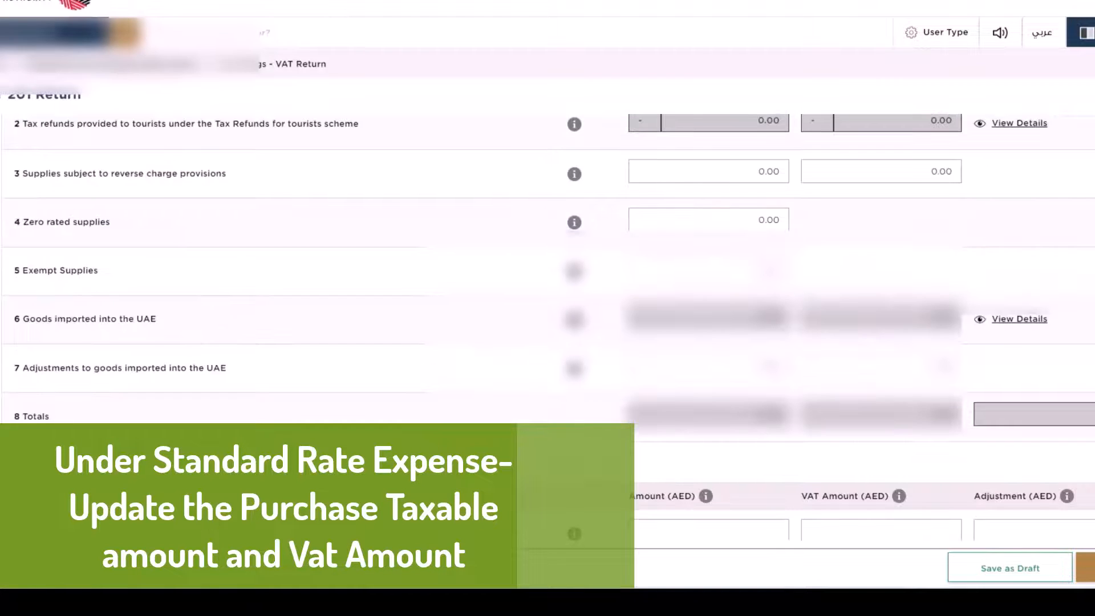
scroll(547, 327, down, 3)
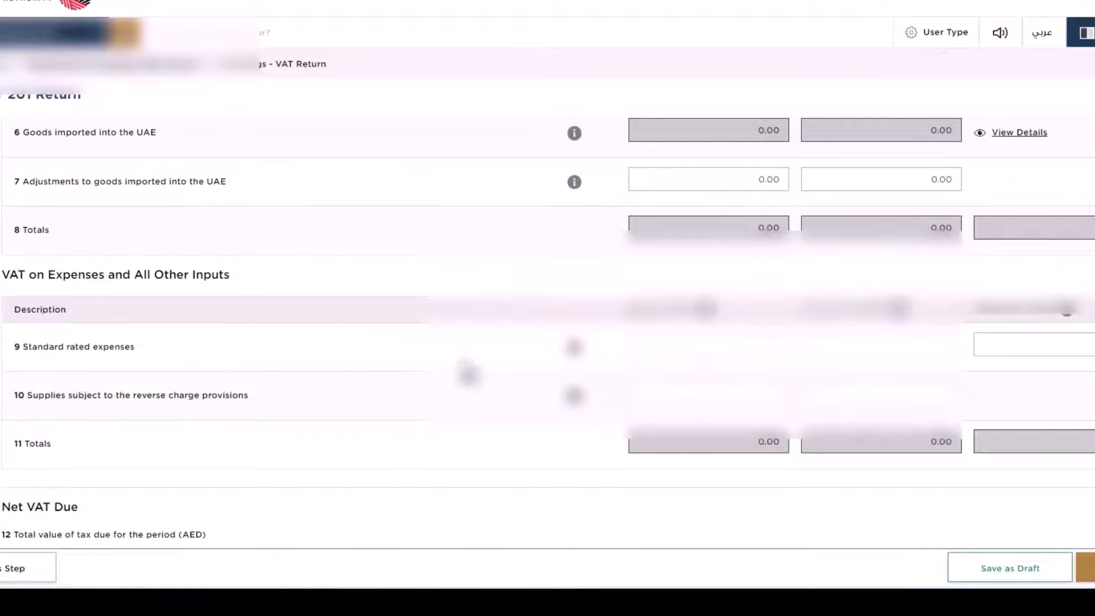
click(713, 351)
key(Tab)
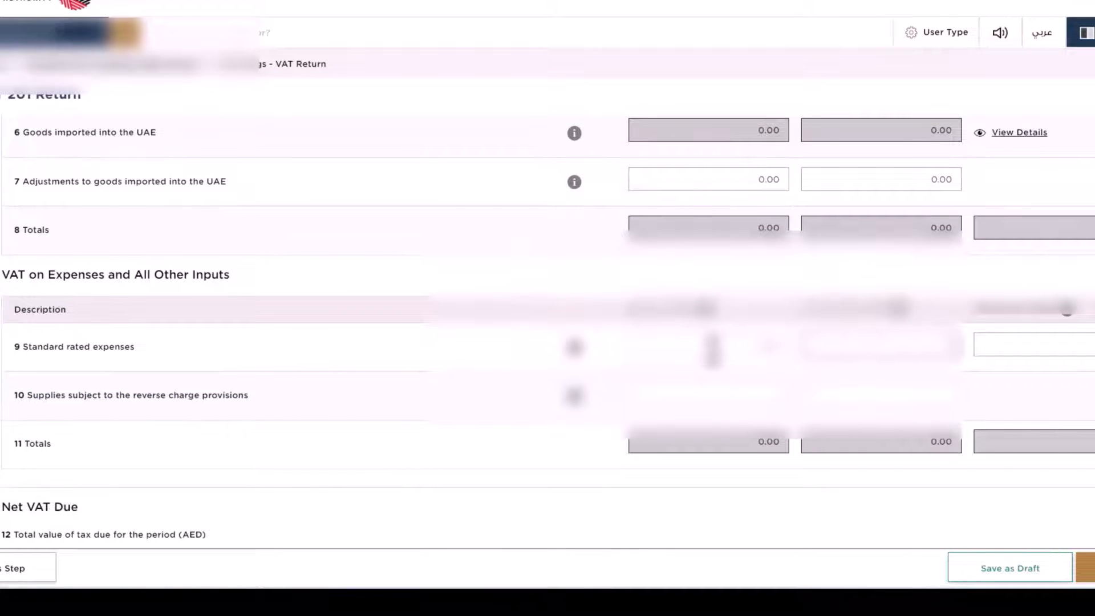
key(Tab)
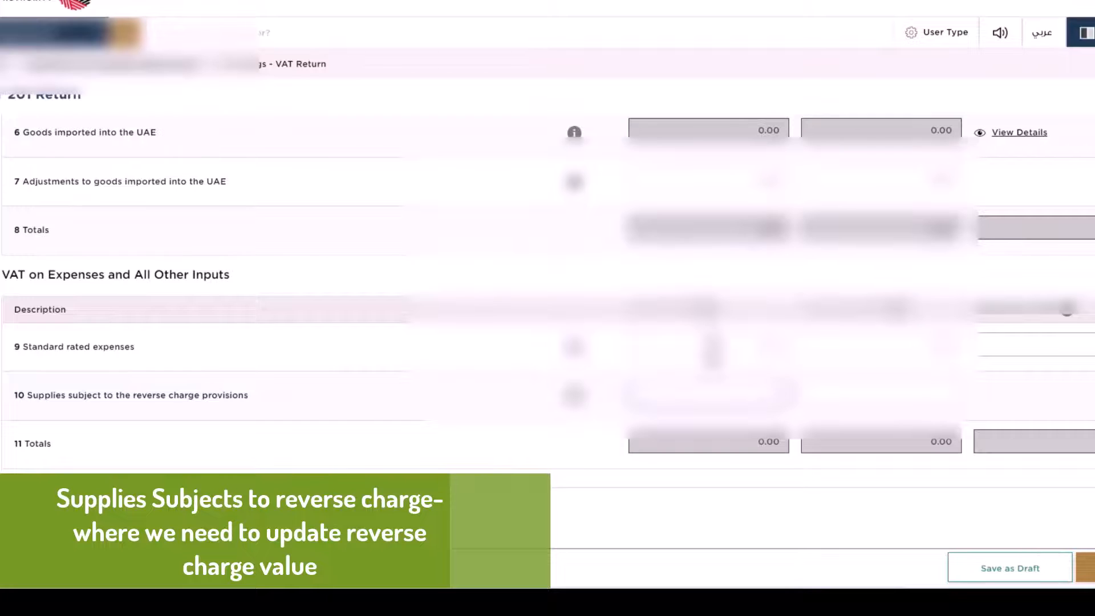
key(Tab)
scroll(679, 311, down, 5)
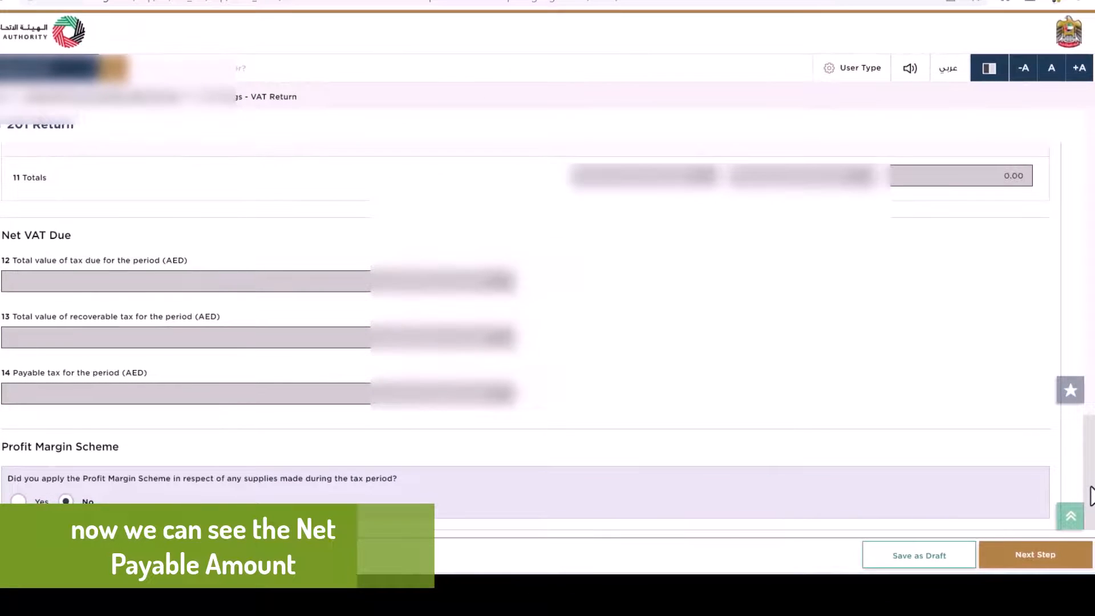
Step: Advance to Review & Declaration, tick the filing declaration, and submit the VAT 201 return
click(1034, 562)
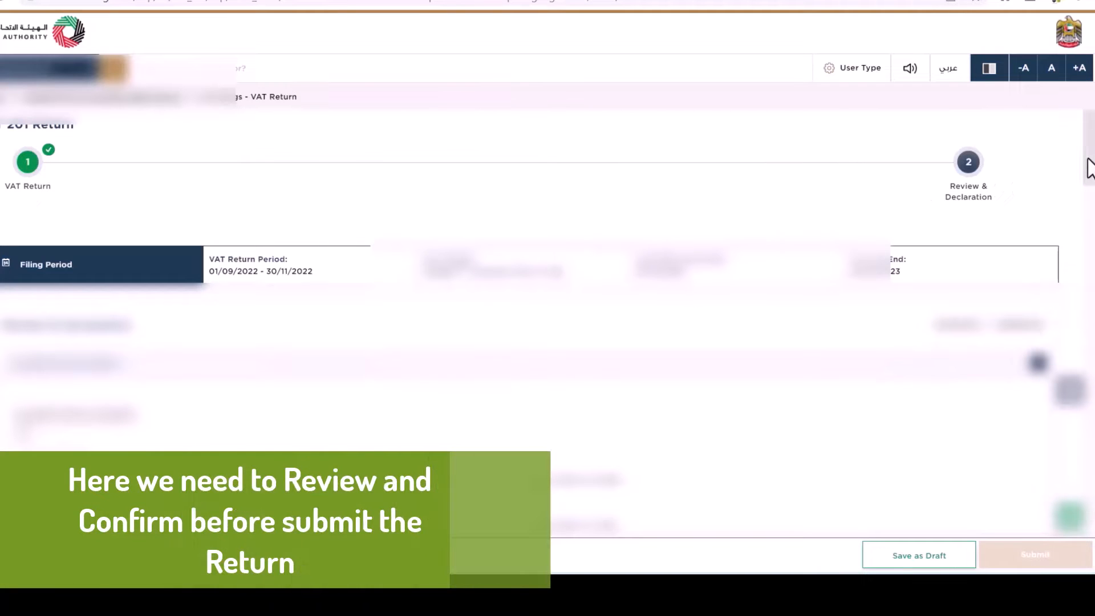
drag(1090, 169, 1091, 537)
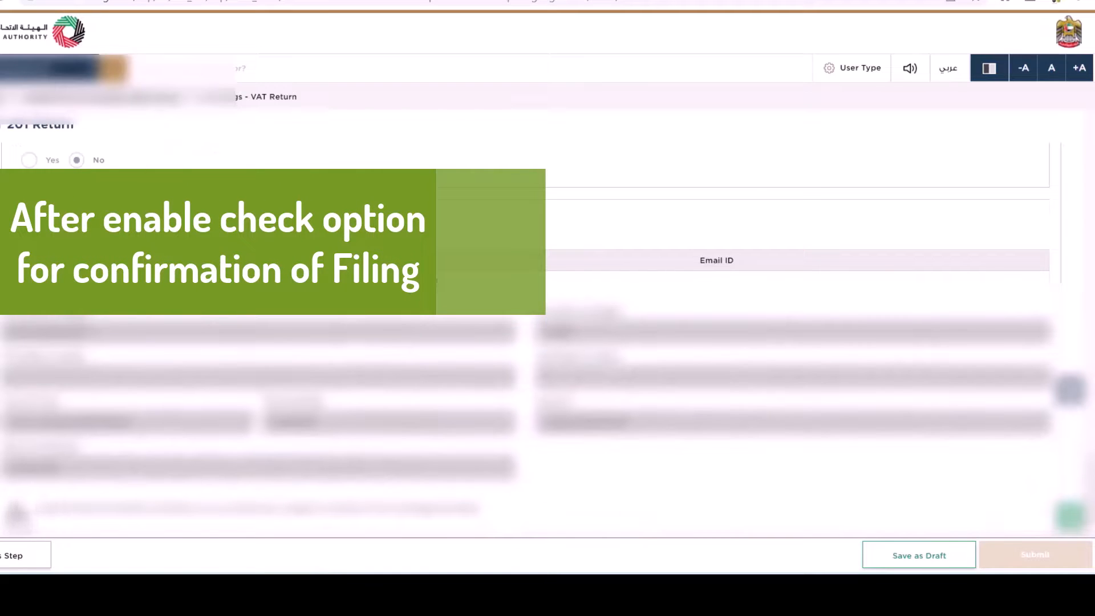
click(17, 509)
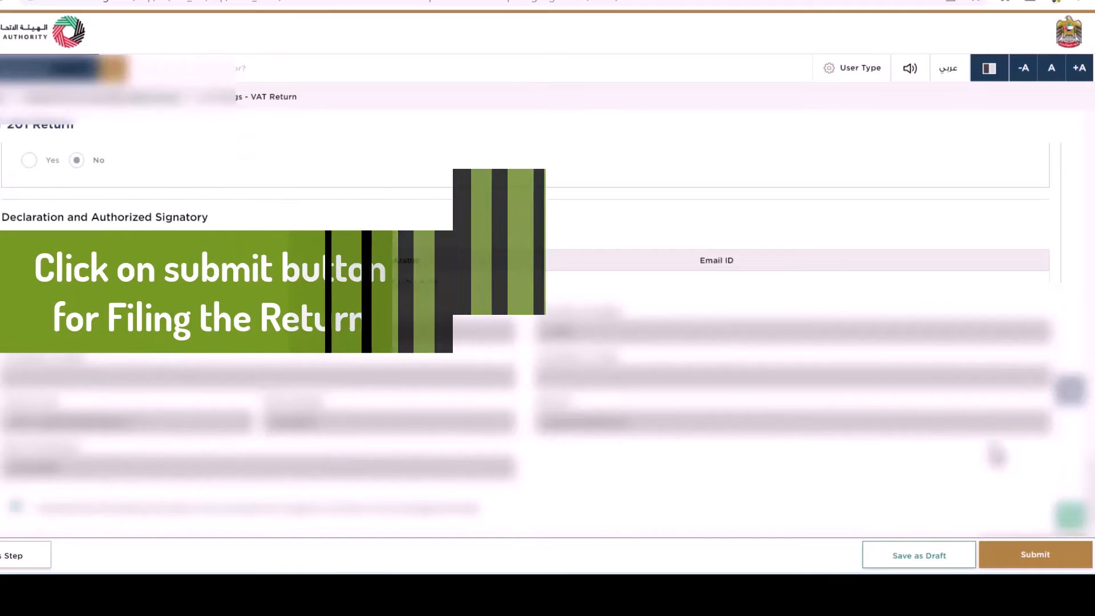
click(1022, 557)
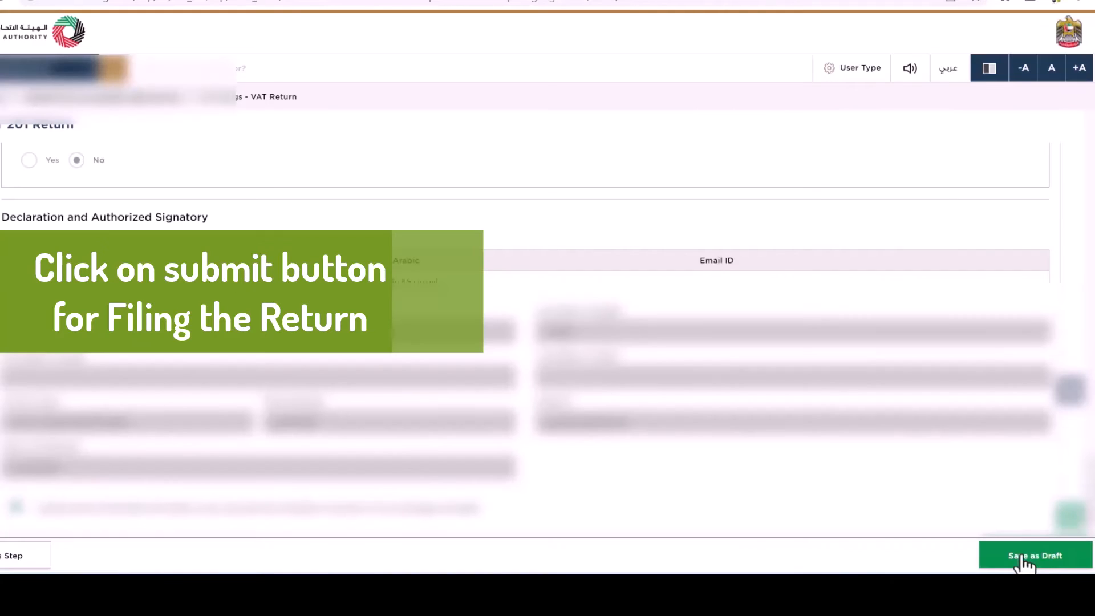